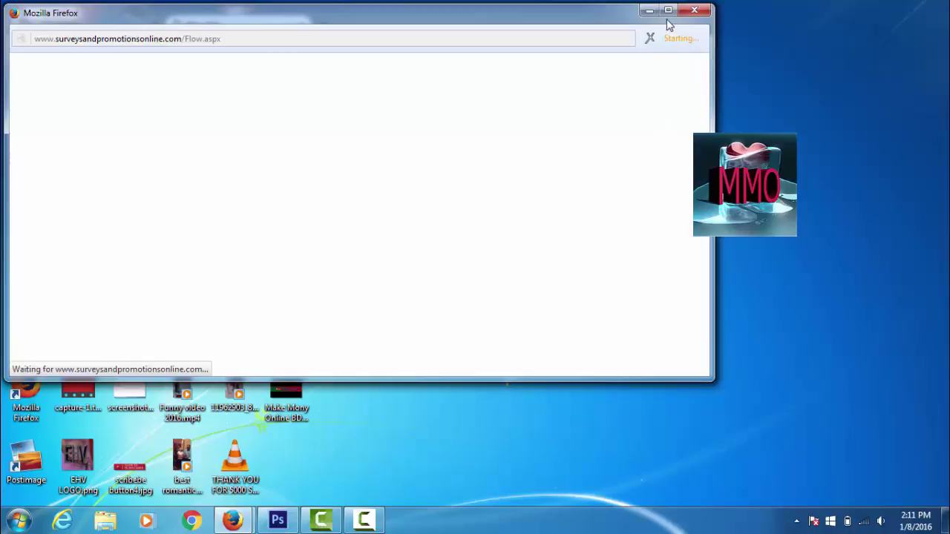
# Close the surveys pop-up window and the browser window with both of its open tabs
pyautogui.click(668, 11)
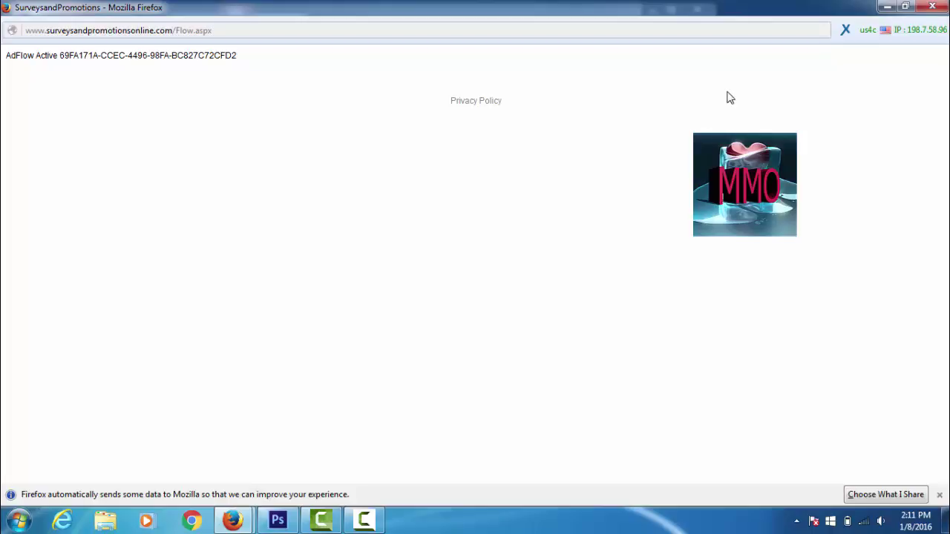
pyautogui.click(932, 6)
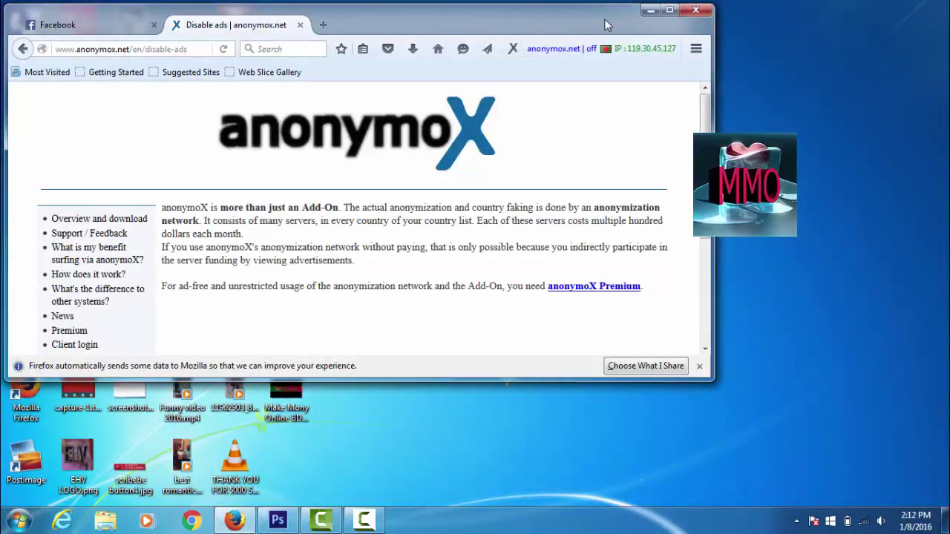
pyautogui.click(695, 10)
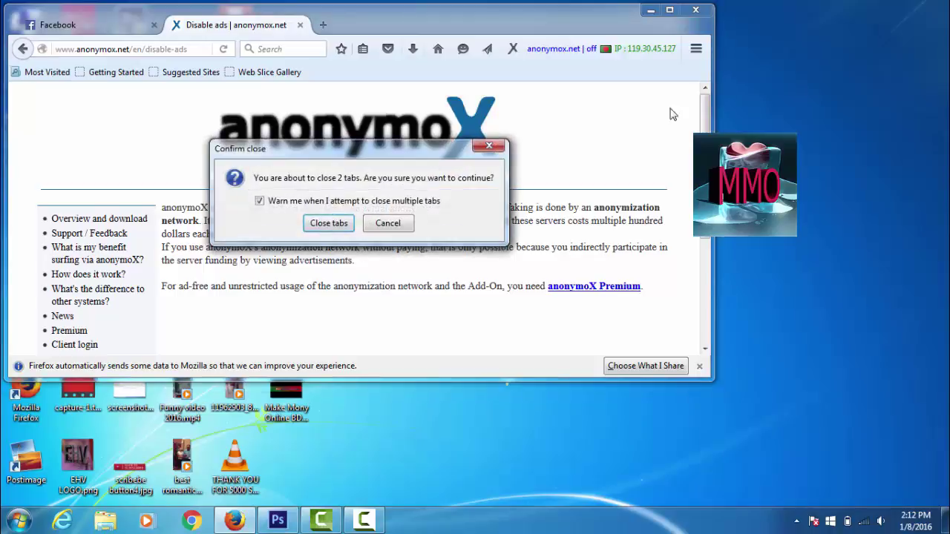
pyautogui.click(329, 223)
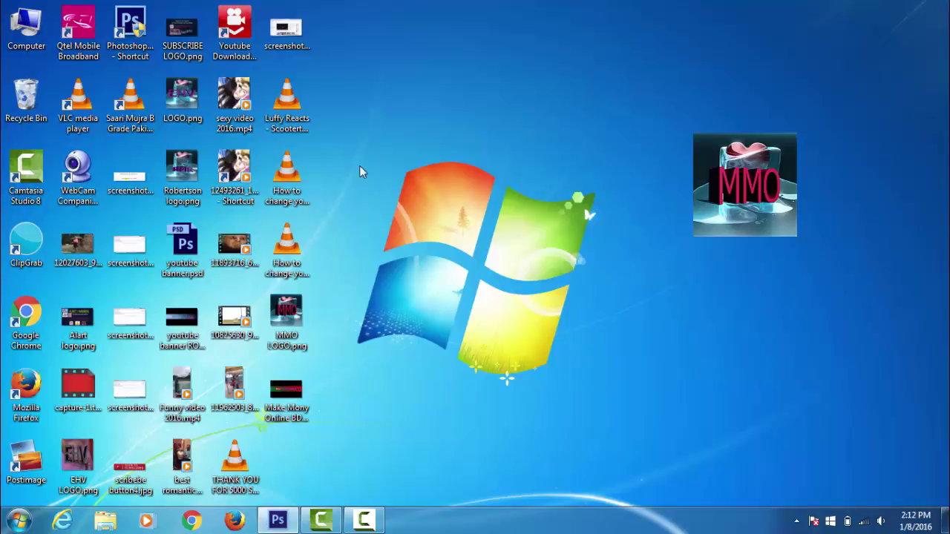
# Open google.com in a new tab of the Firefox browser
pyautogui.moveTo(291, 515)
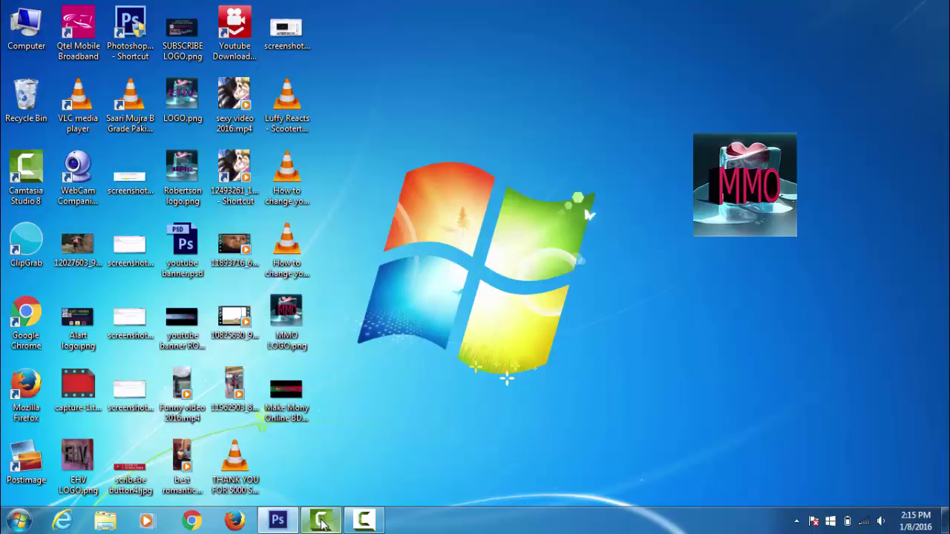
pyautogui.moveTo(322, 523)
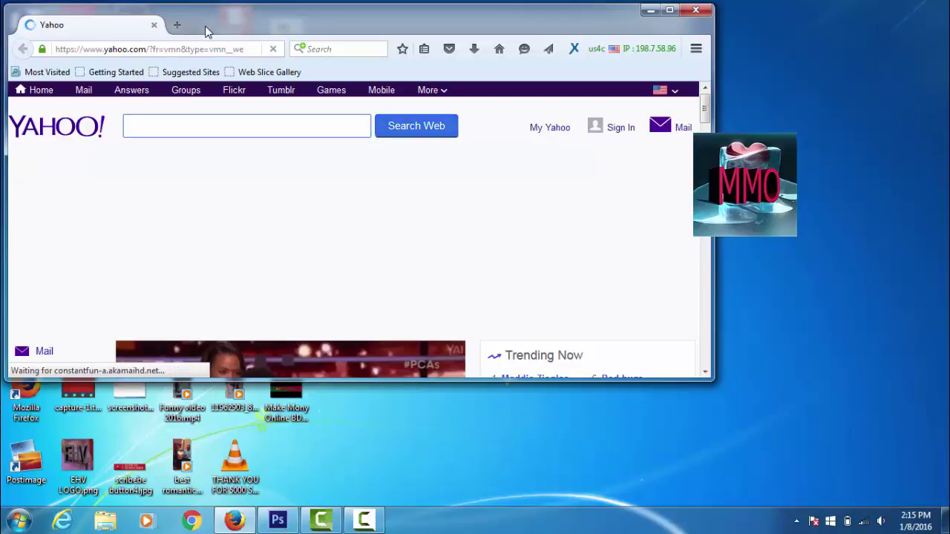
pyautogui.click(177, 27)
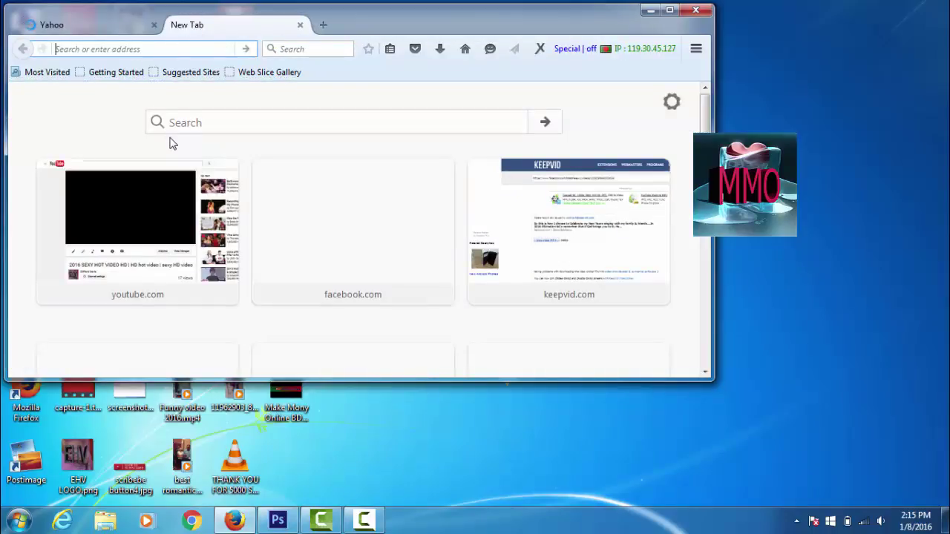
pyautogui.write('G')
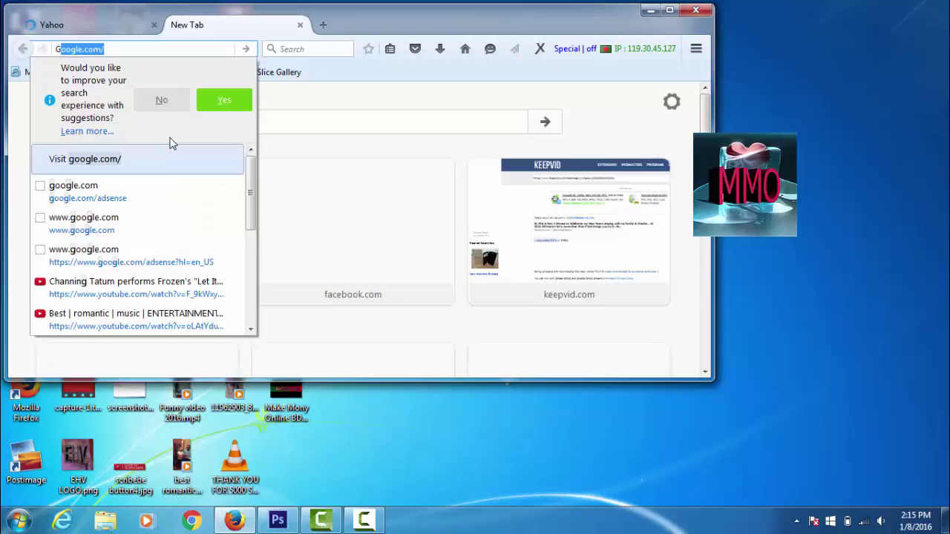
pyautogui.press('Return')
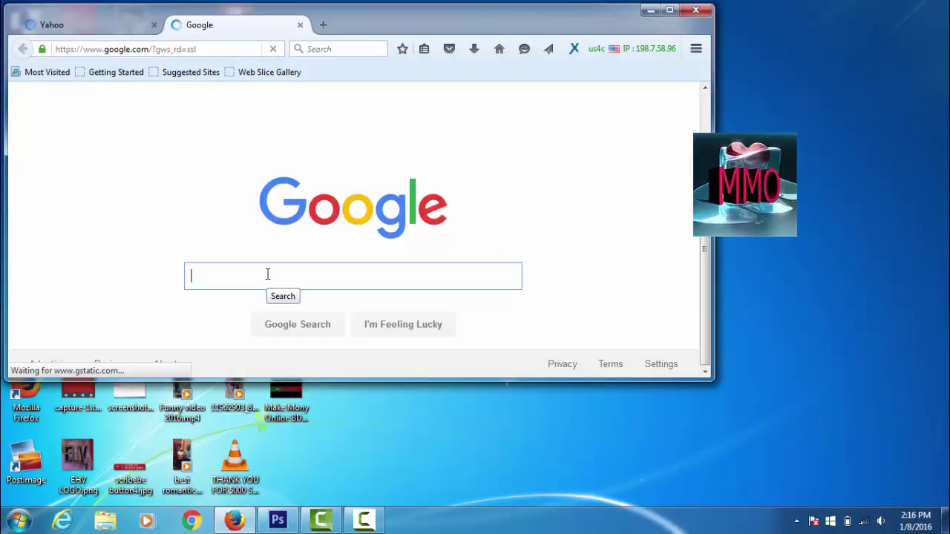
# Search Google for "CREATE YOUTUBE CHANNEL"
pyautogui.write('CREAT')
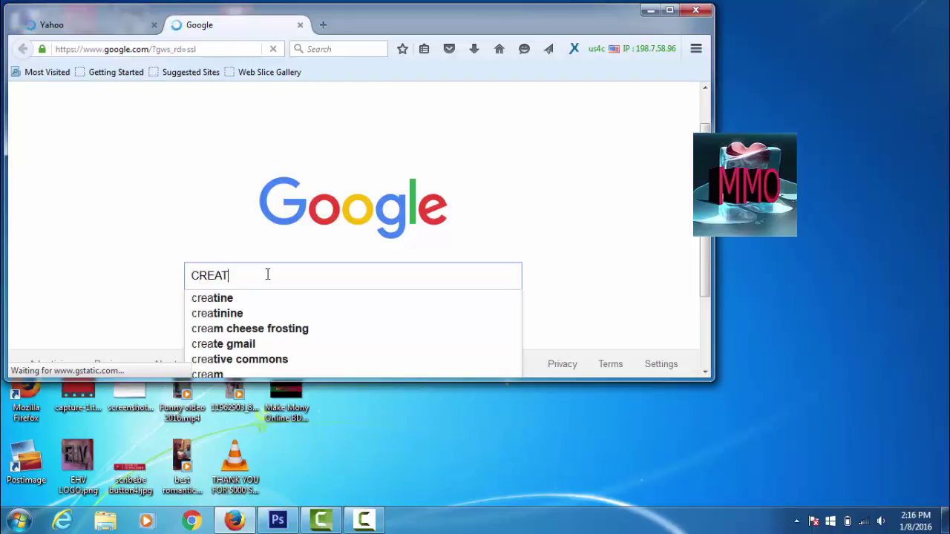
pyautogui.write('E')
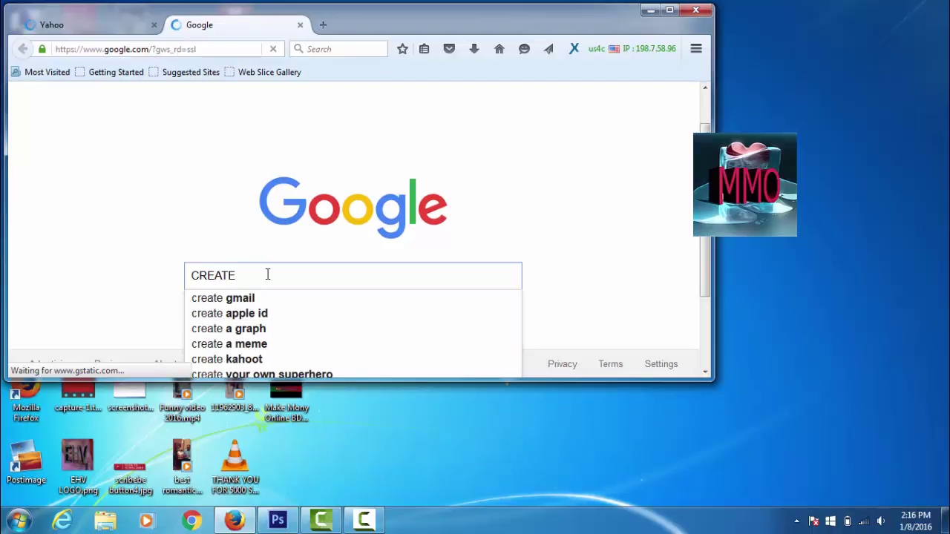
pyautogui.write('YOU')
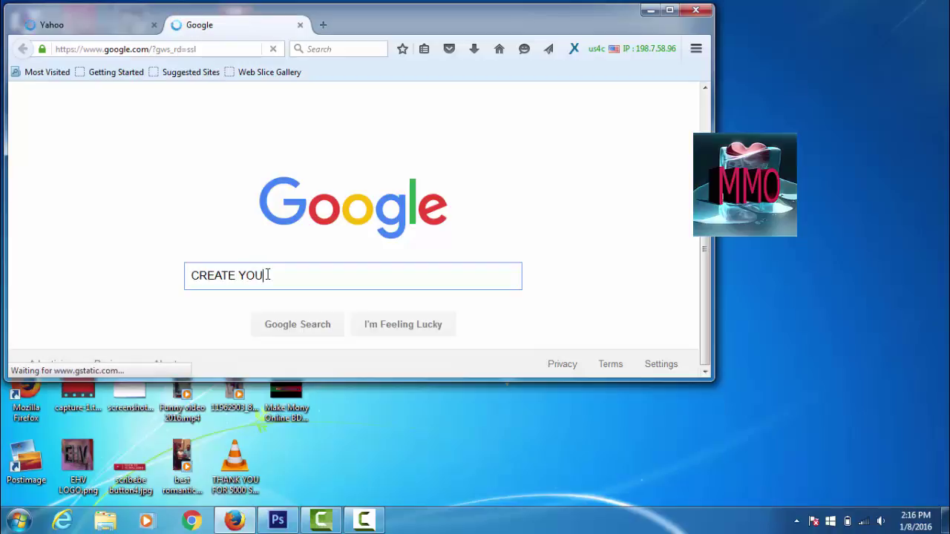
pyautogui.write('TUB')
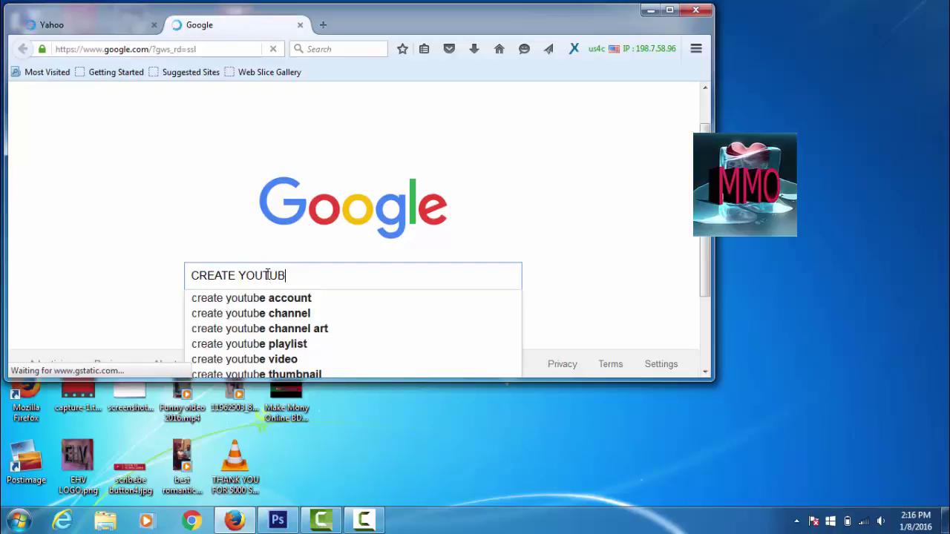
pyautogui.write('E CH')
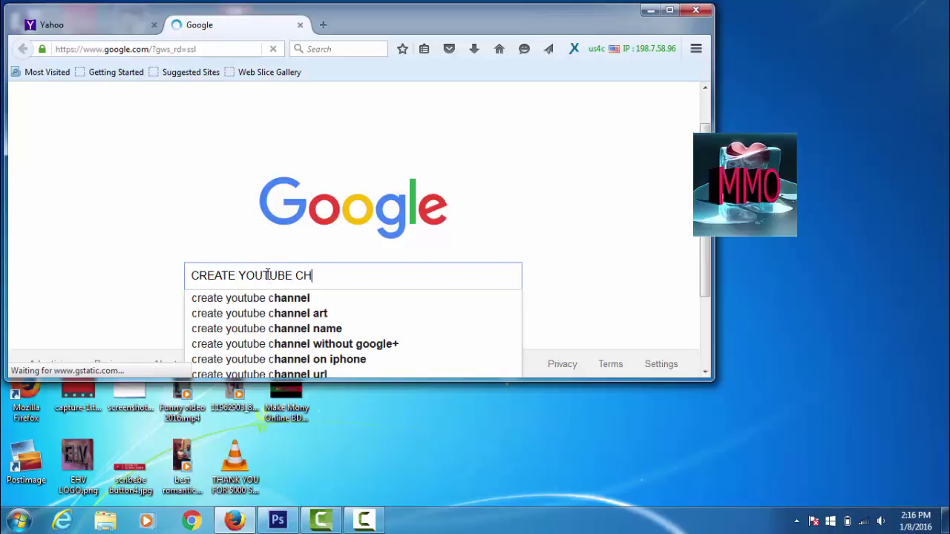
pyautogui.write('ANNE')
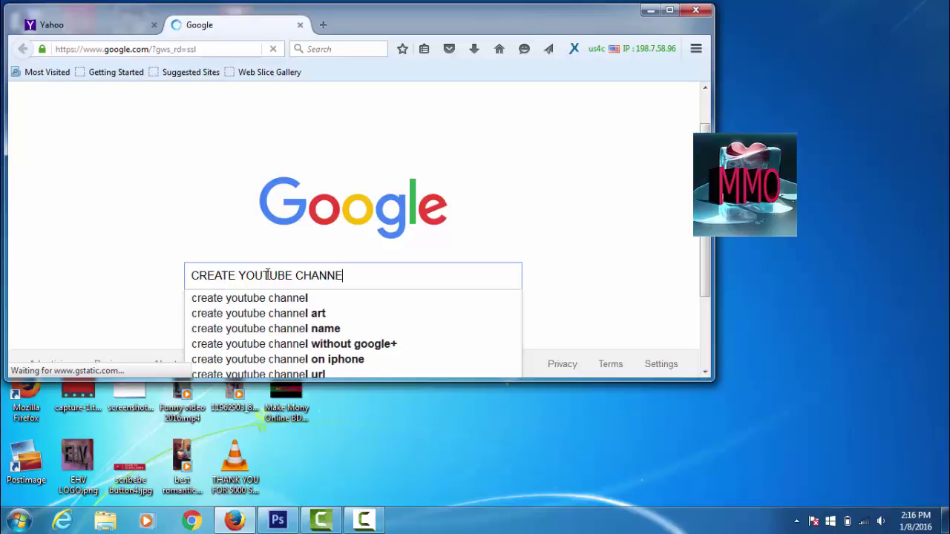
pyautogui.write('L')
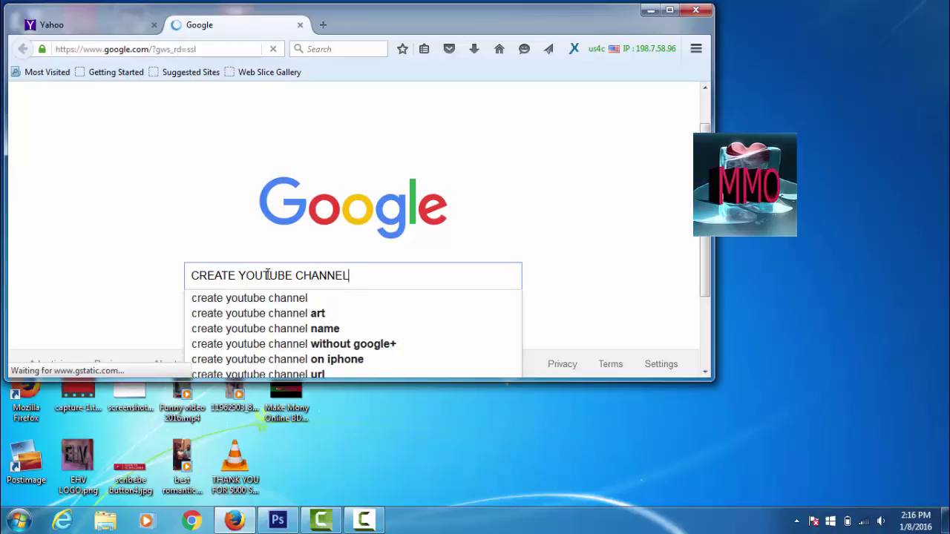
pyautogui.press('Return')
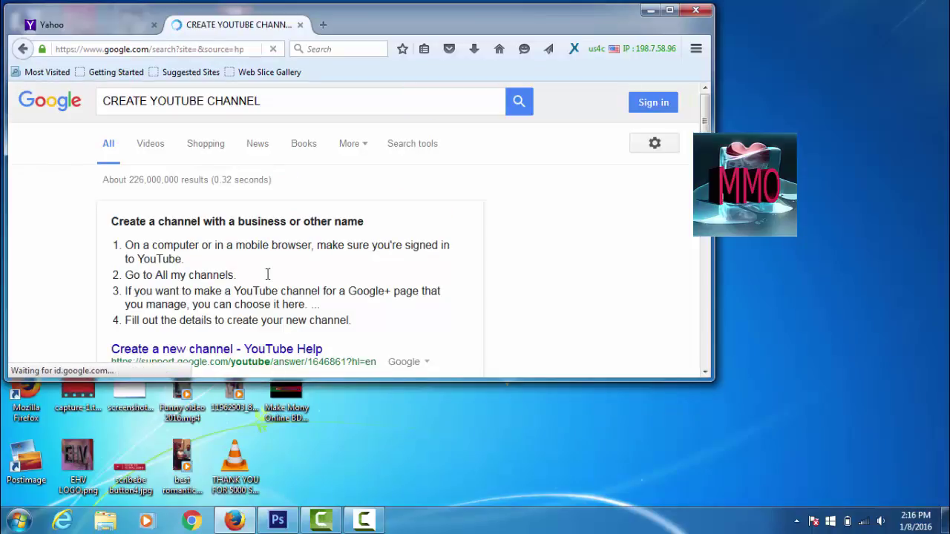
pyautogui.scroll(-2, 347, 302)
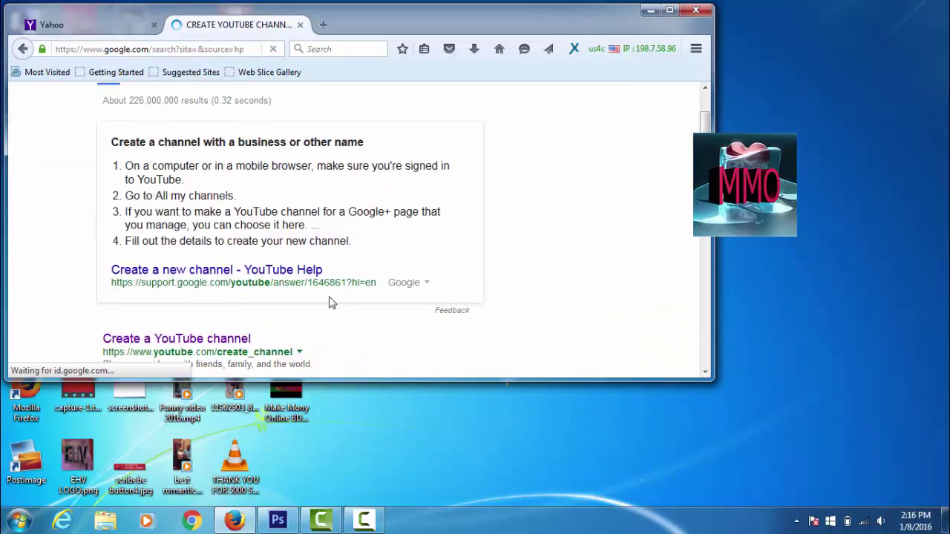
pyautogui.scroll(-2, 293, 316)
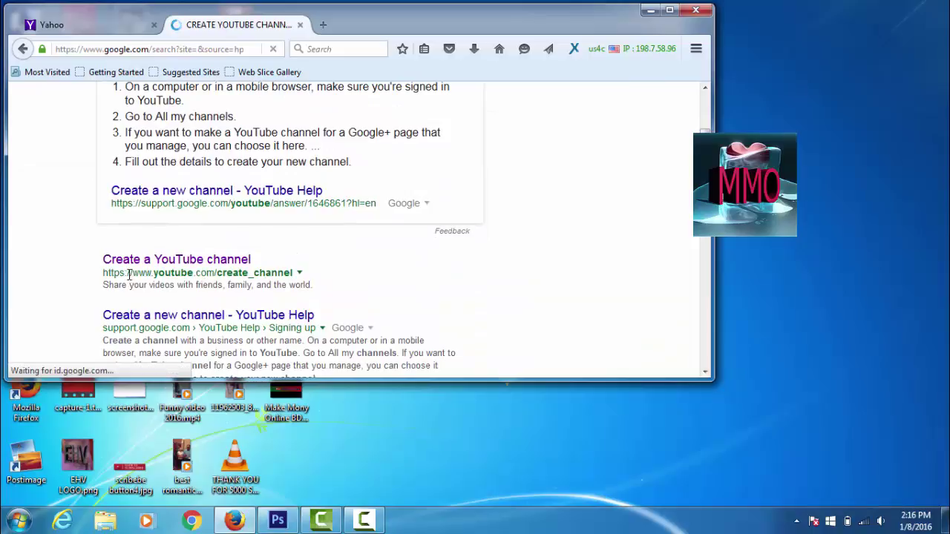
pyautogui.click(191, 269)
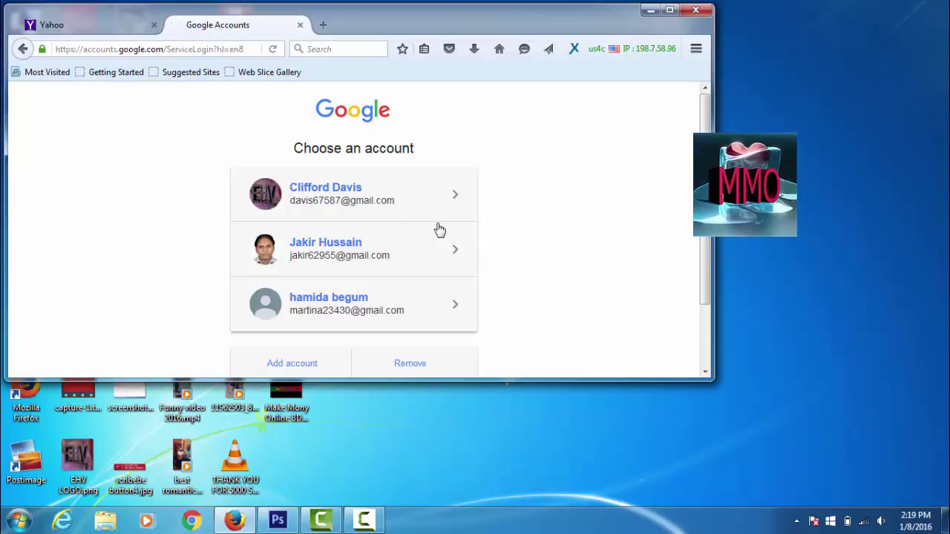
# Add another account on the Google account chooser and sign in to YouTube with the account's e-mail and password
pyautogui.scroll(-2, 439, 230)
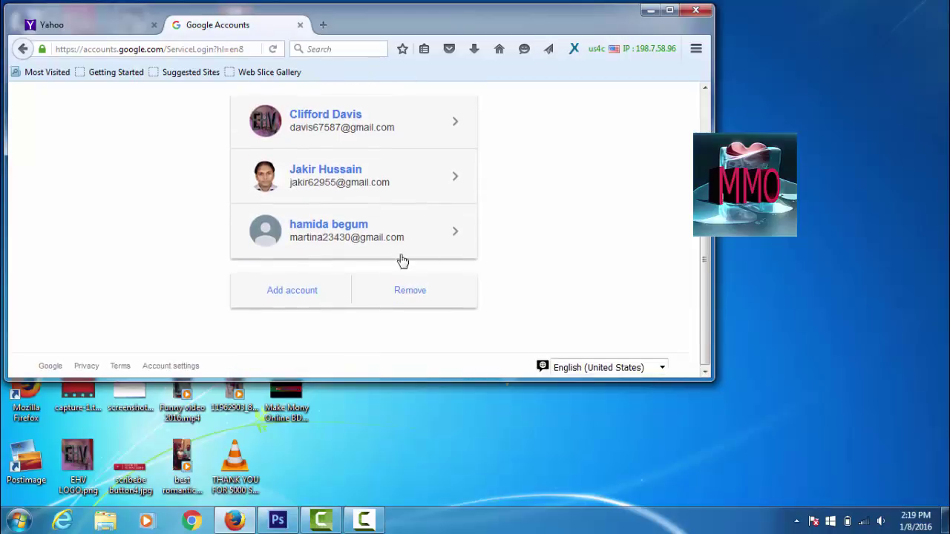
pyautogui.click(297, 294)
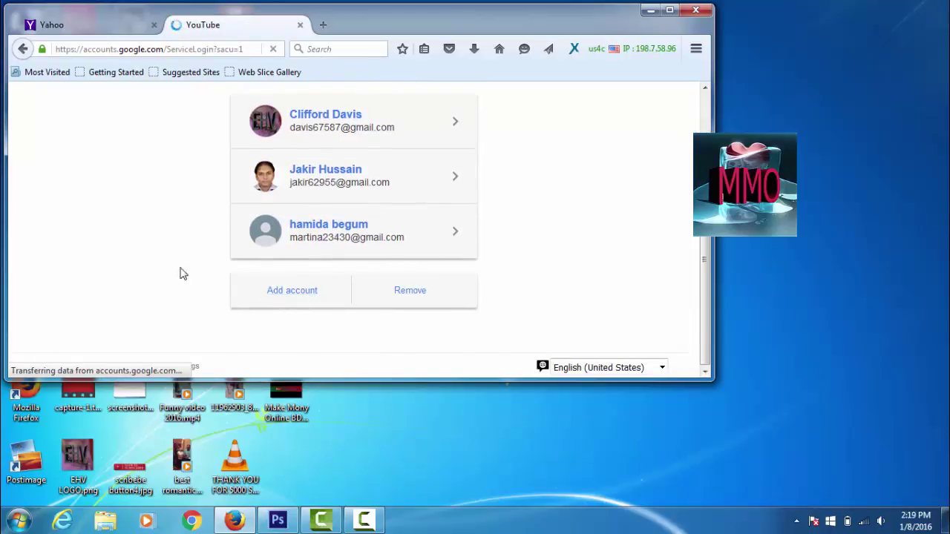
pyautogui.scroll(-2, 311, 265)
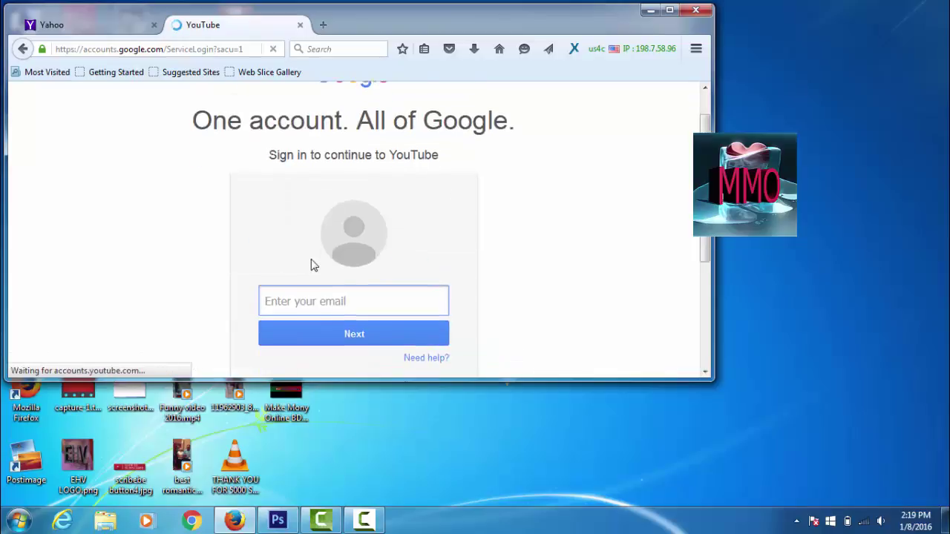
pyautogui.rightClick(434, 317)
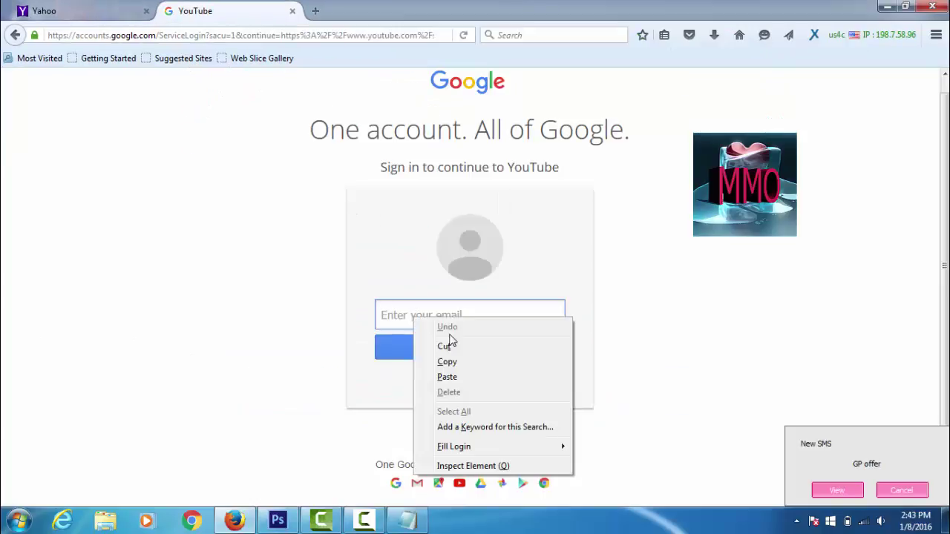
pyautogui.click(457, 376)
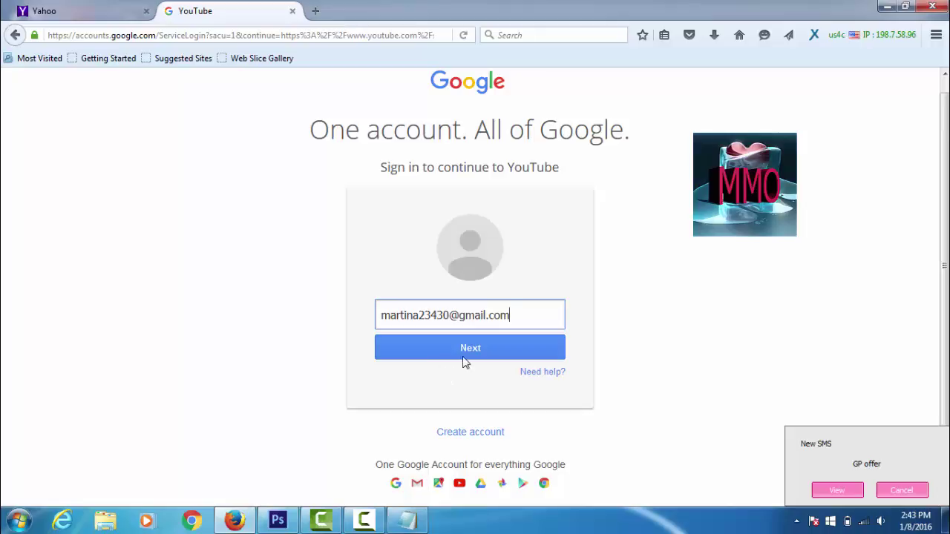
pyautogui.click(465, 355)
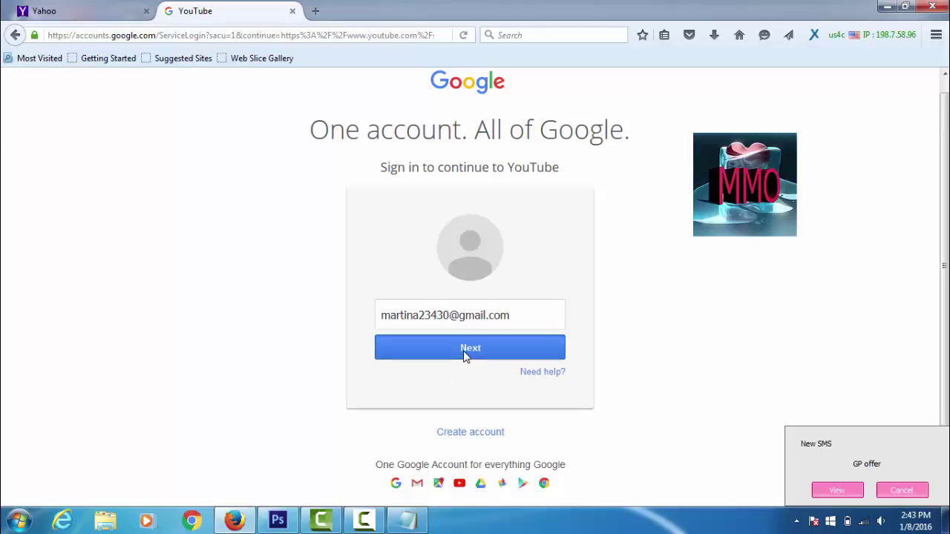
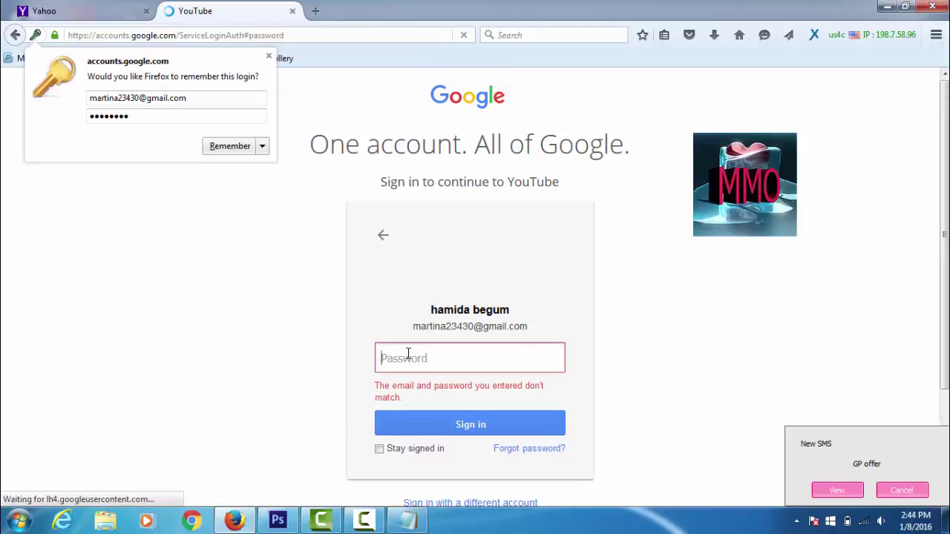
pyautogui.write('m')
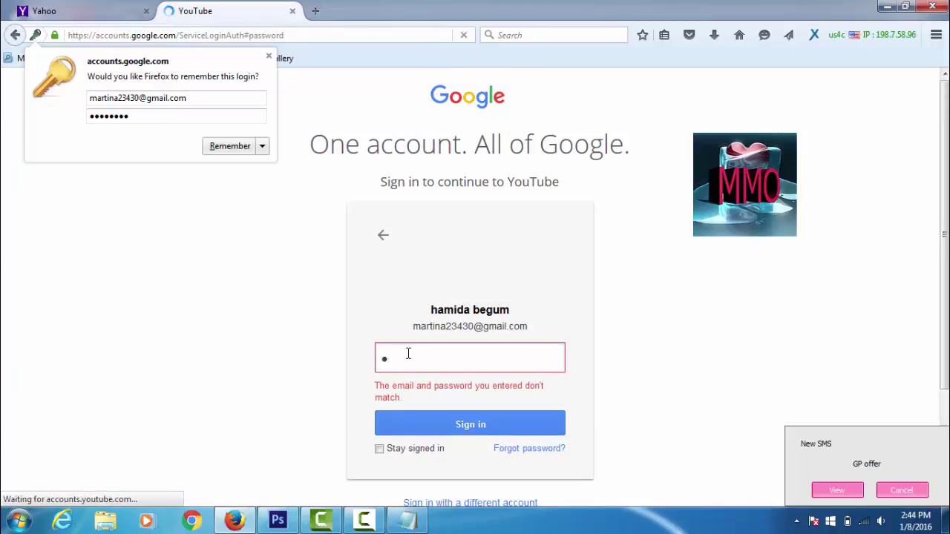
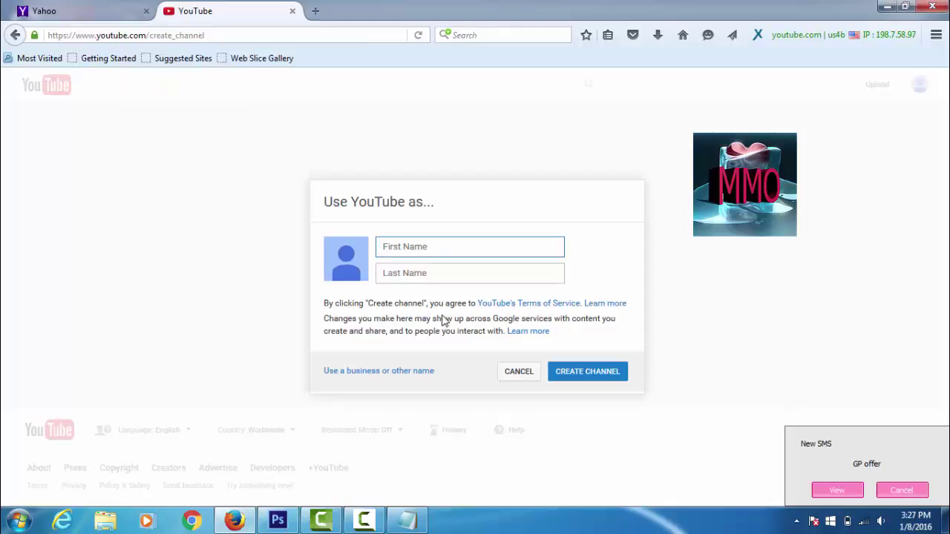
# Copy "Make Mony Online BD pro" from the Notepad document New Text Document.txt into the First Name field of the YouTube channel form
pyautogui.click(407, 519)
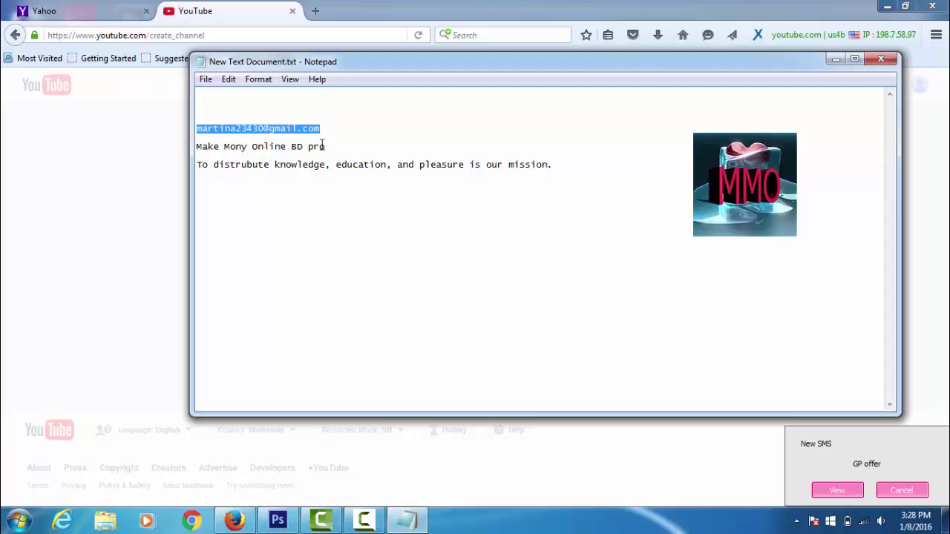
pyautogui.moveTo(327, 146); pyautogui.dragTo(196, 146)
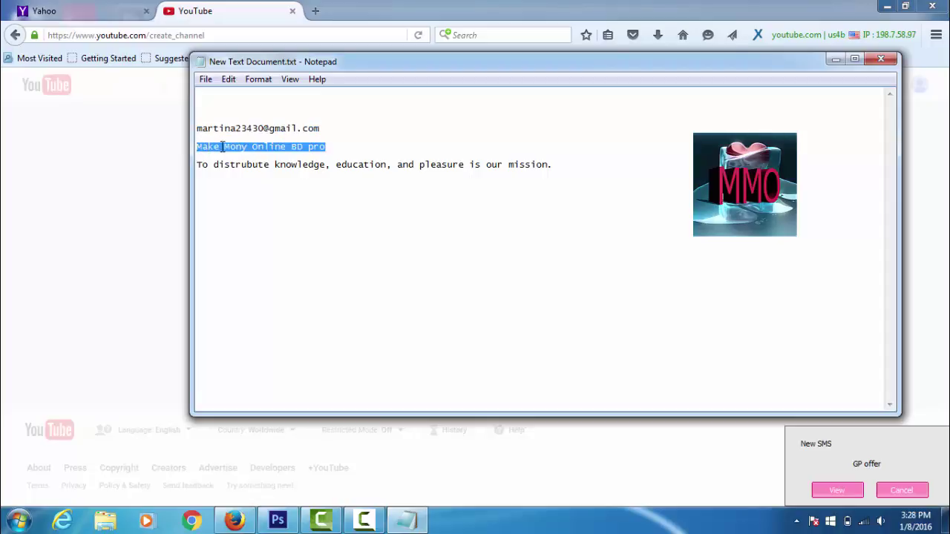
pyautogui.rightClick(221, 148)
pyautogui.click(275, 194)
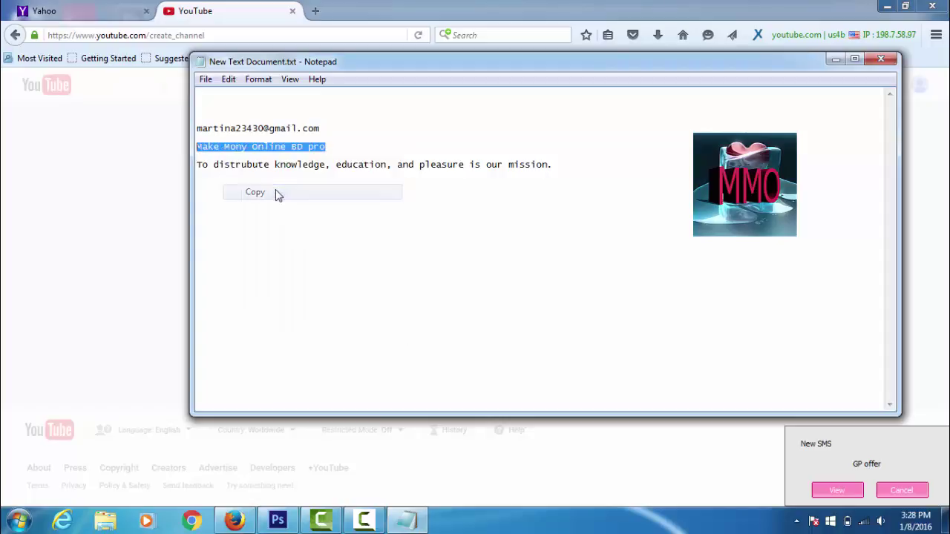
pyautogui.click(89, 230)
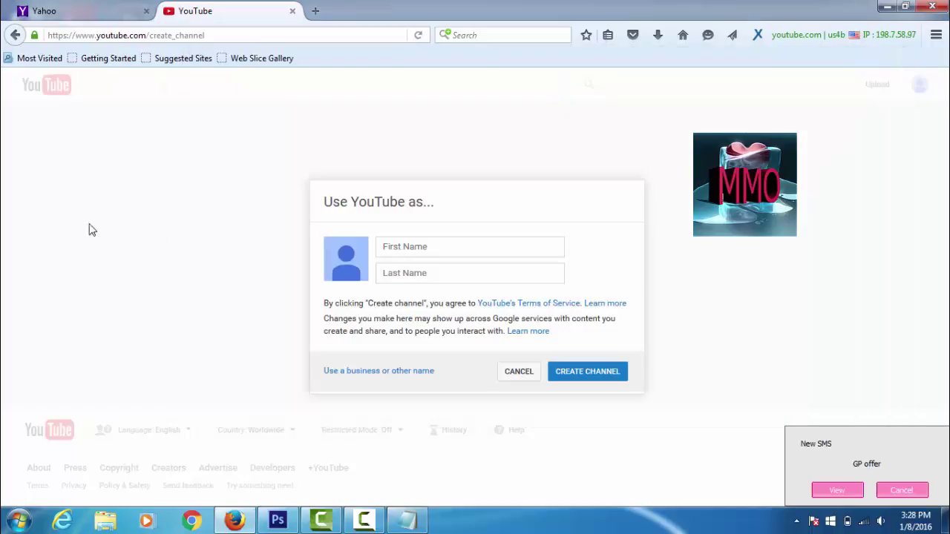
pyautogui.click(423, 244)
pyautogui.rightClick(423, 245)
pyautogui.click(456, 302)
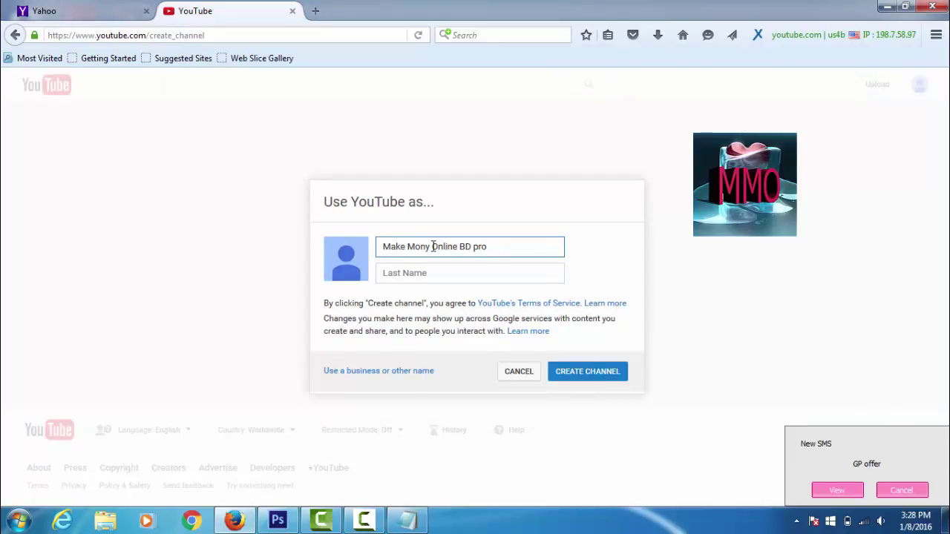
# Copy "Online BD pro" from the First Name field into the Last Name field
pyautogui.moveTo(432, 246); pyautogui.dragTo(490, 245)
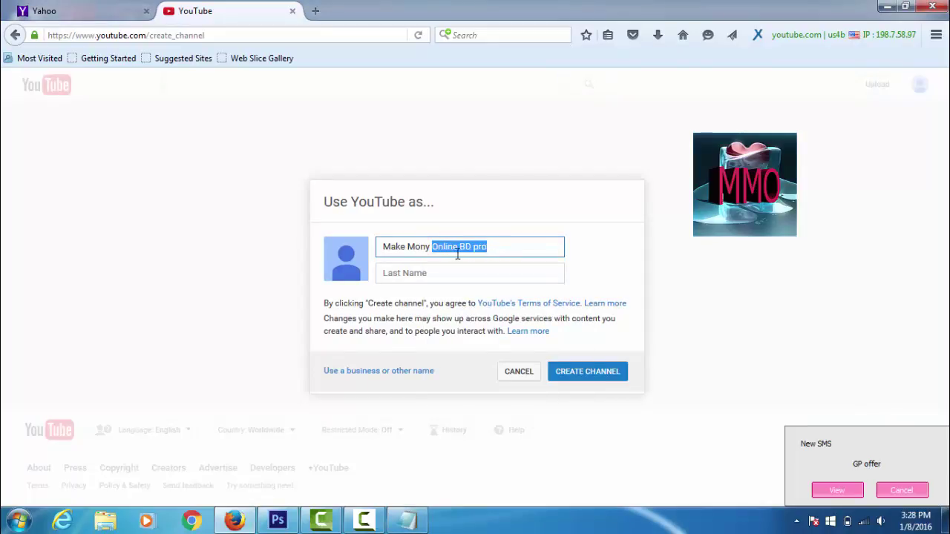
pyautogui.rightClick(458, 247)
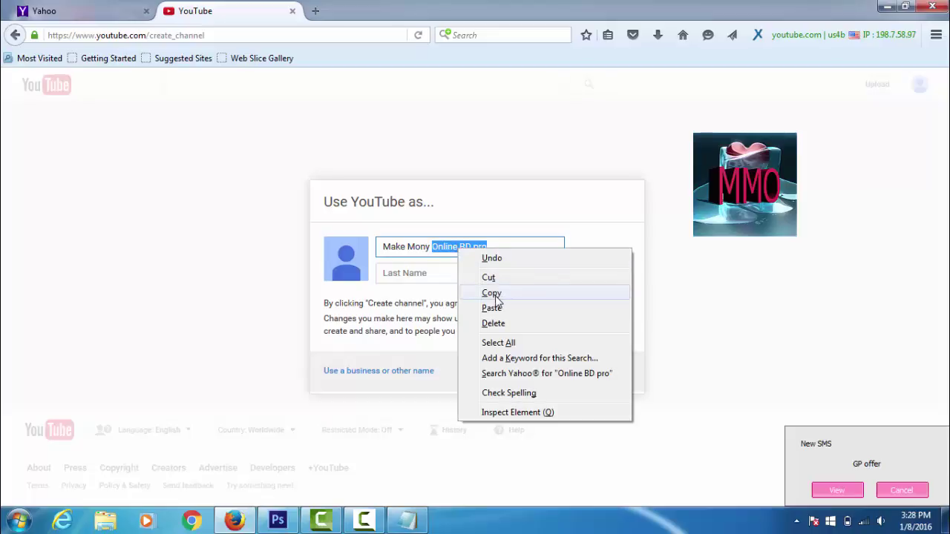
pyautogui.click(492, 293)
pyautogui.rightClick(392, 274)
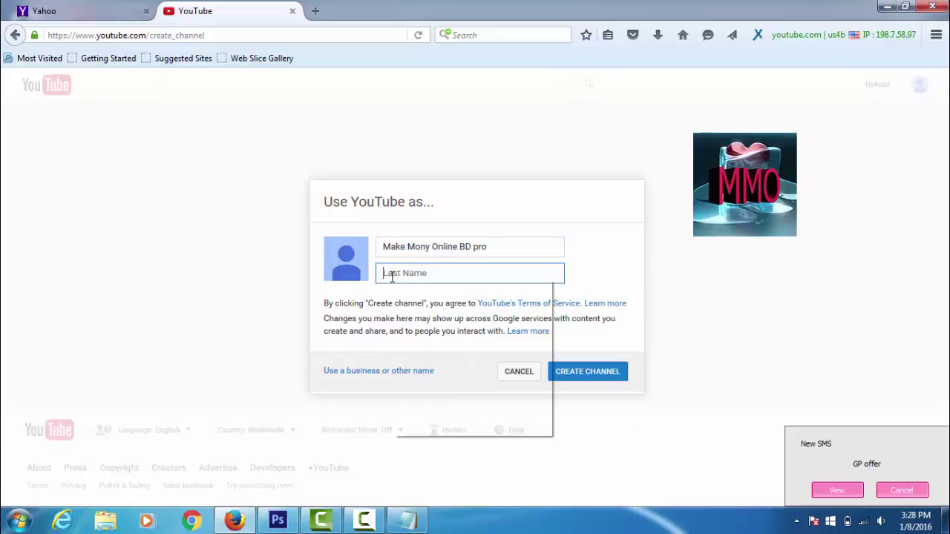
pyautogui.click(438, 339)
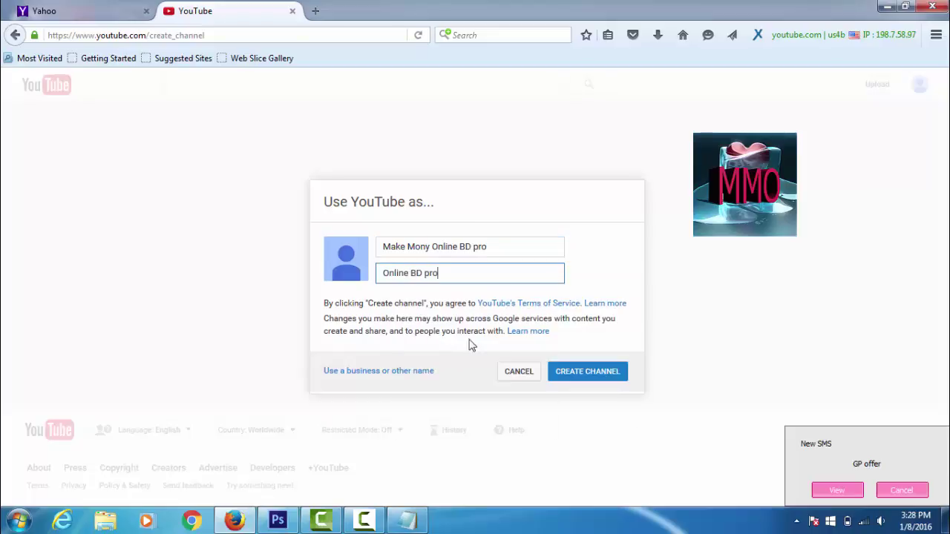
# Create the channel and dismiss the Windows color scheme prompt without choosing an option
pyautogui.click(592, 380)
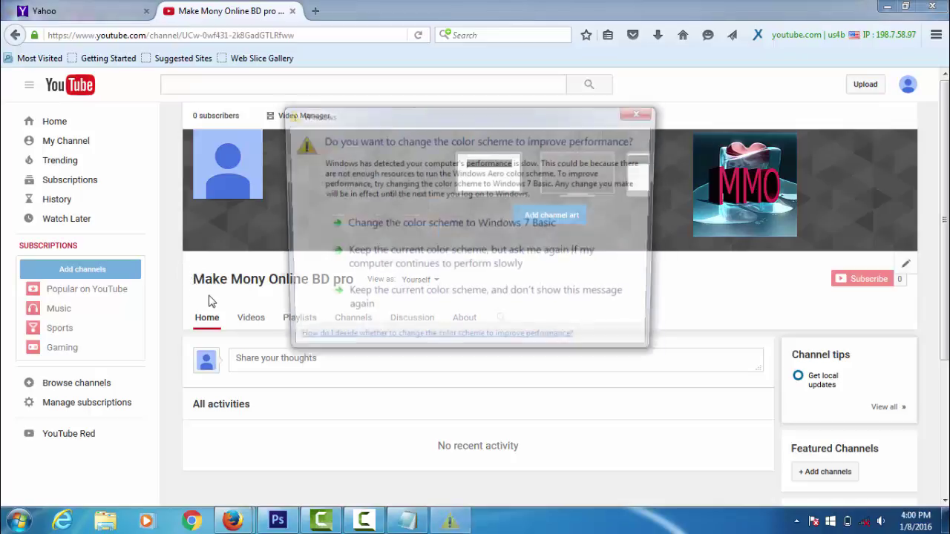
pyautogui.click(643, 115)
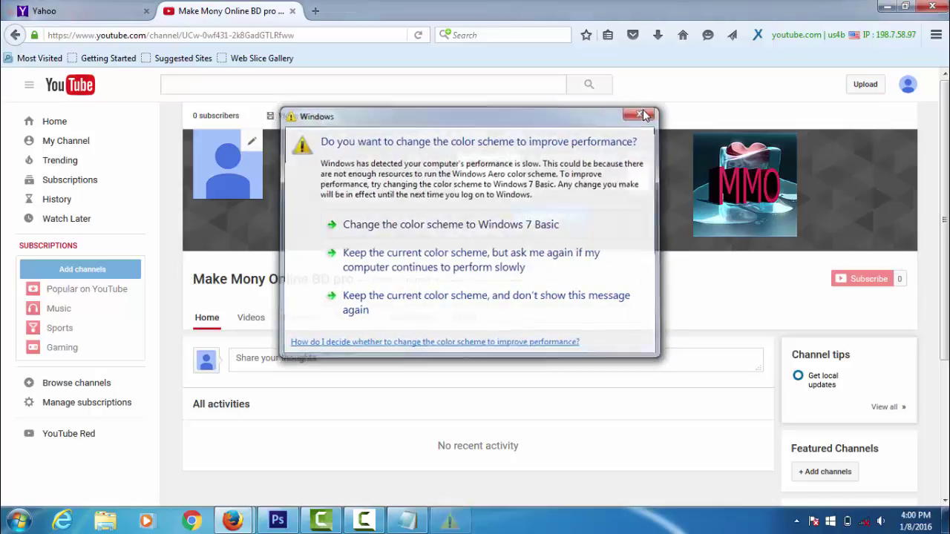